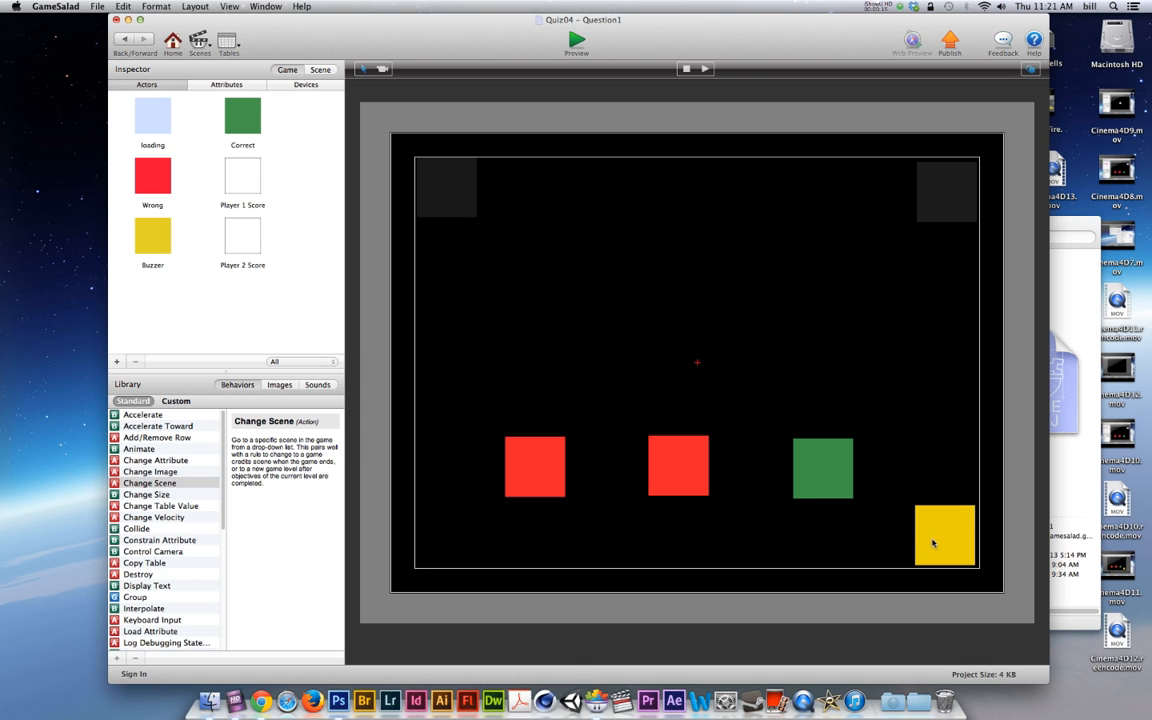
# Open the Buzzer actor prototype and add a Change Attribute behavior above its two key rules
pyautogui.doubleClick(150, 240)
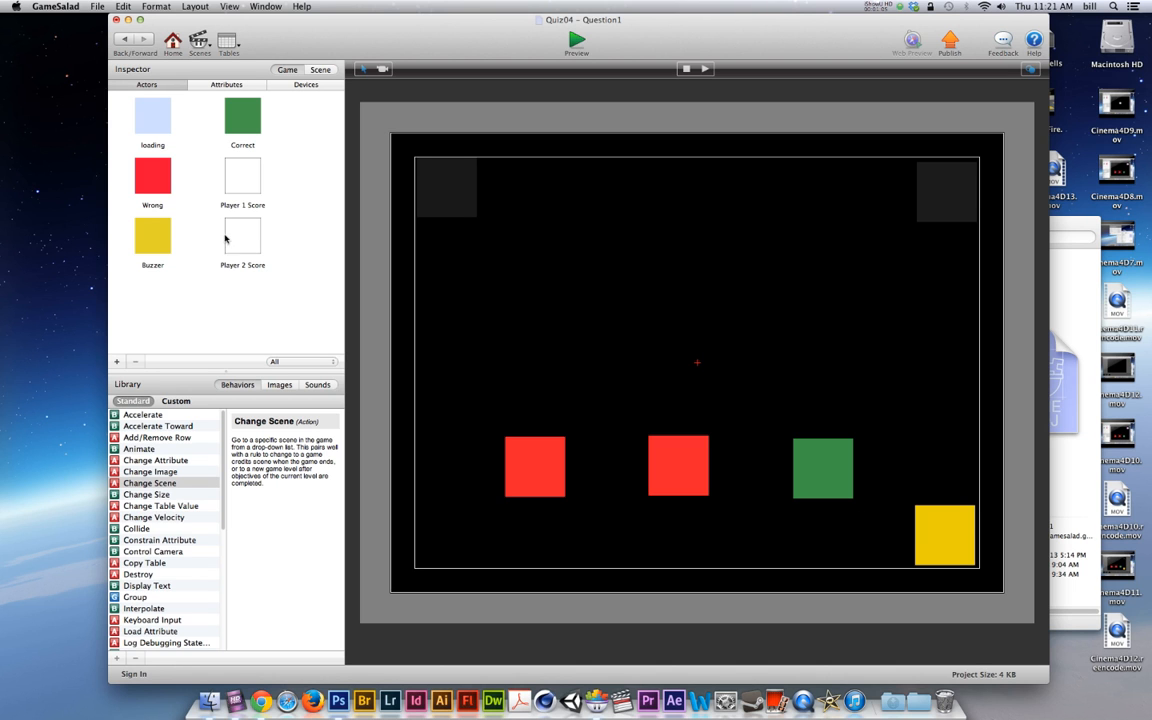
pyautogui.click(150, 232)
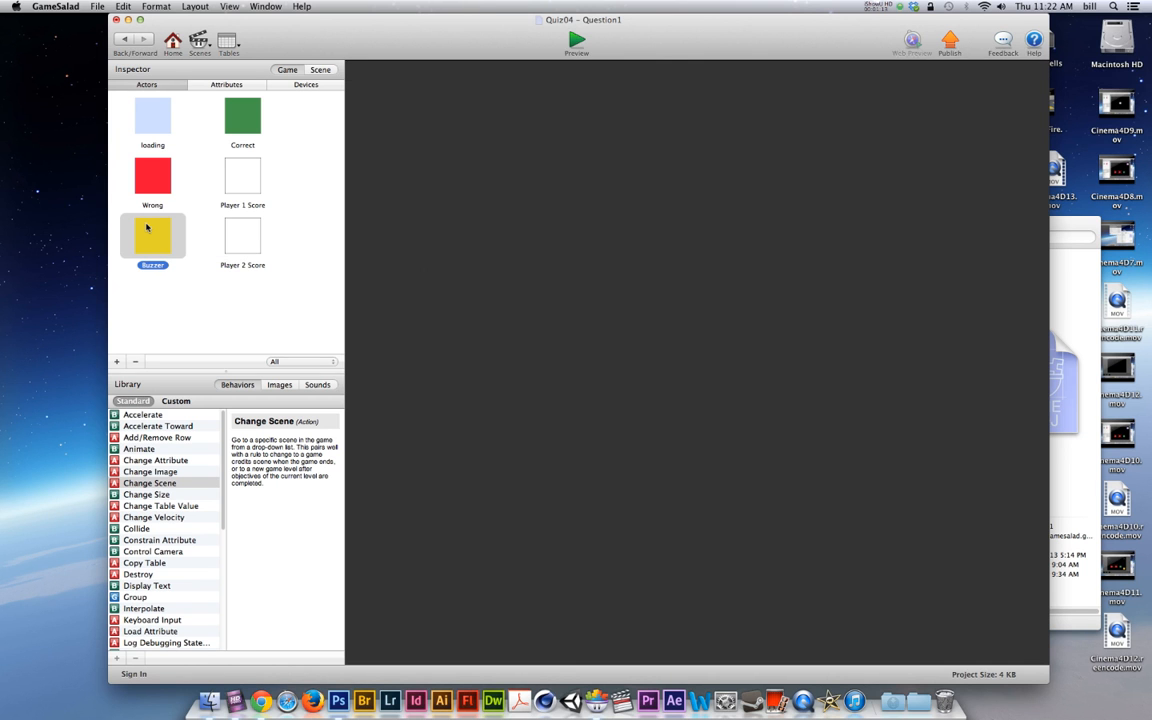
pyautogui.doubleClick(147, 228)
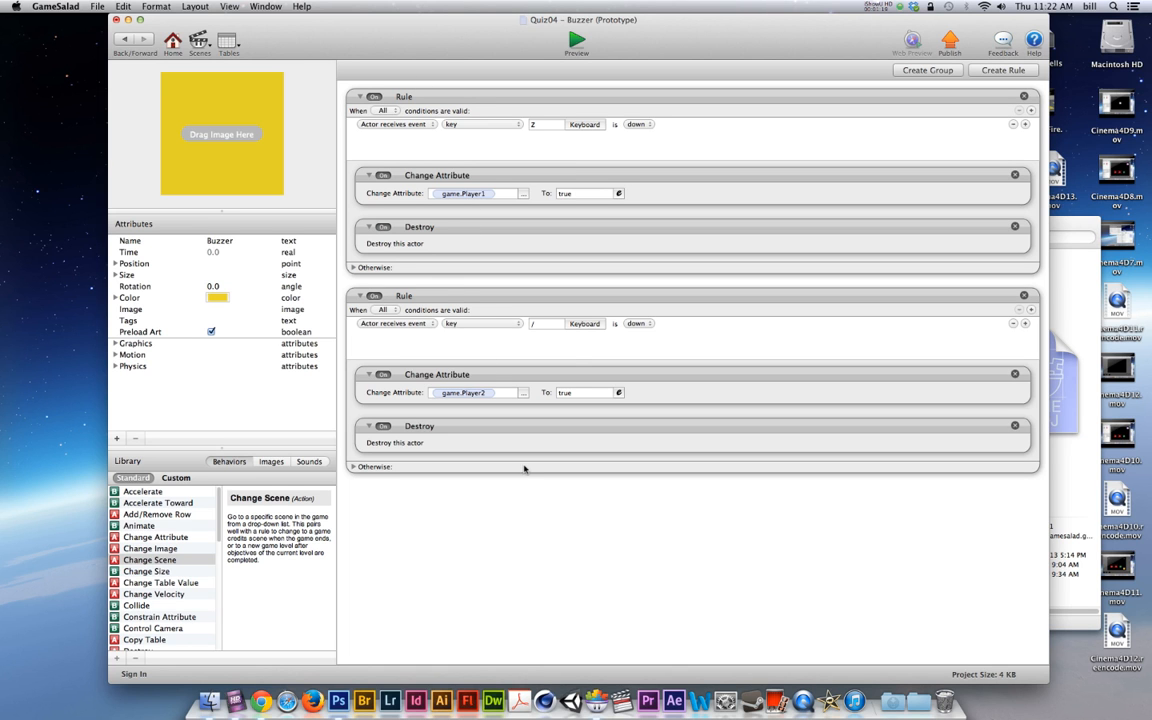
pyautogui.click(145, 538)
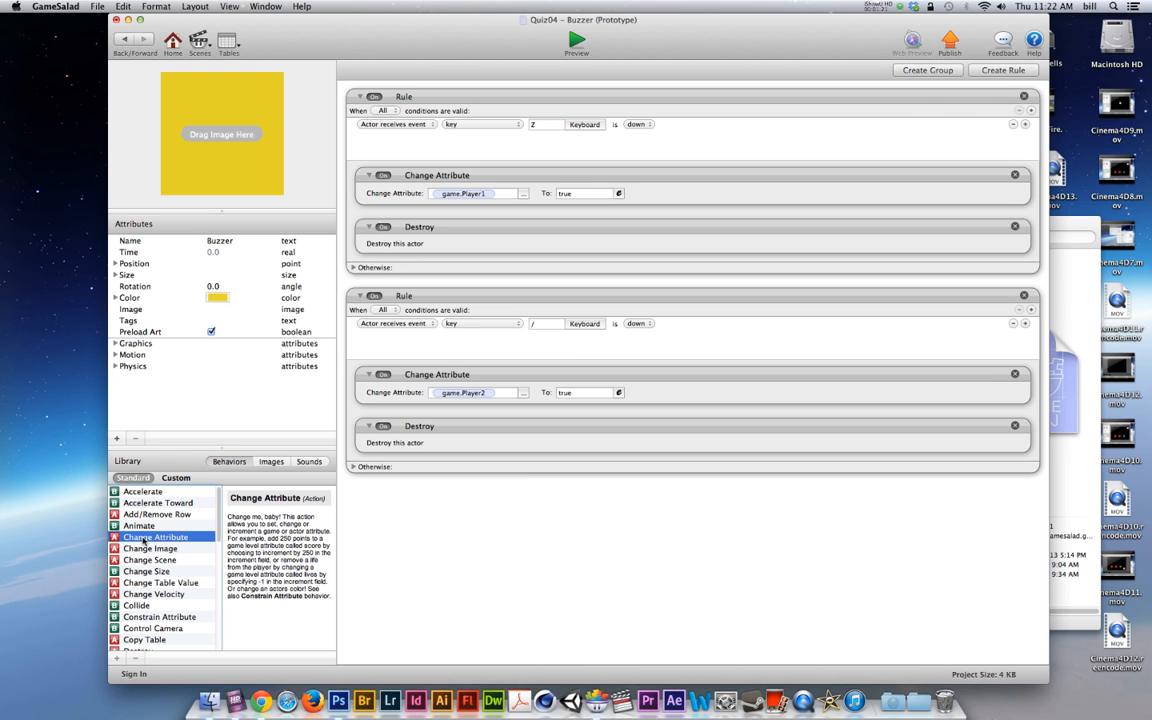
pyautogui.moveTo(155, 541); pyautogui.dragTo(432, 95)
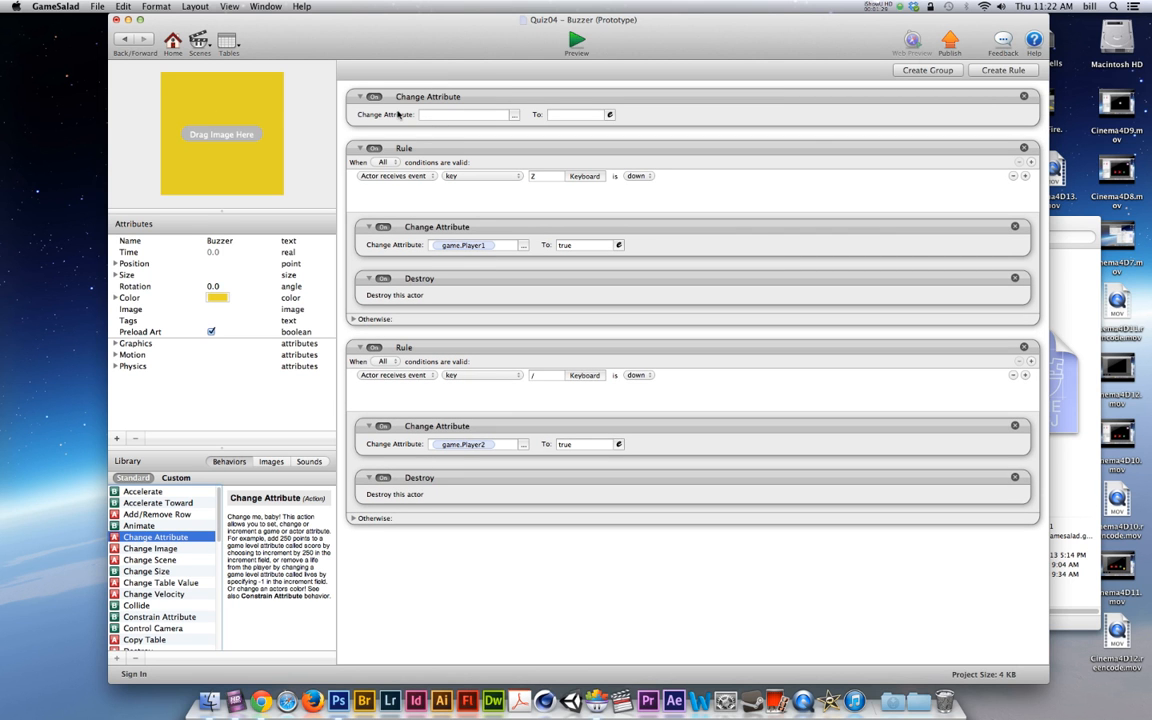
# Configure the new Change Attribute behavior to set game.Player1 to false
pyautogui.click(516, 115)
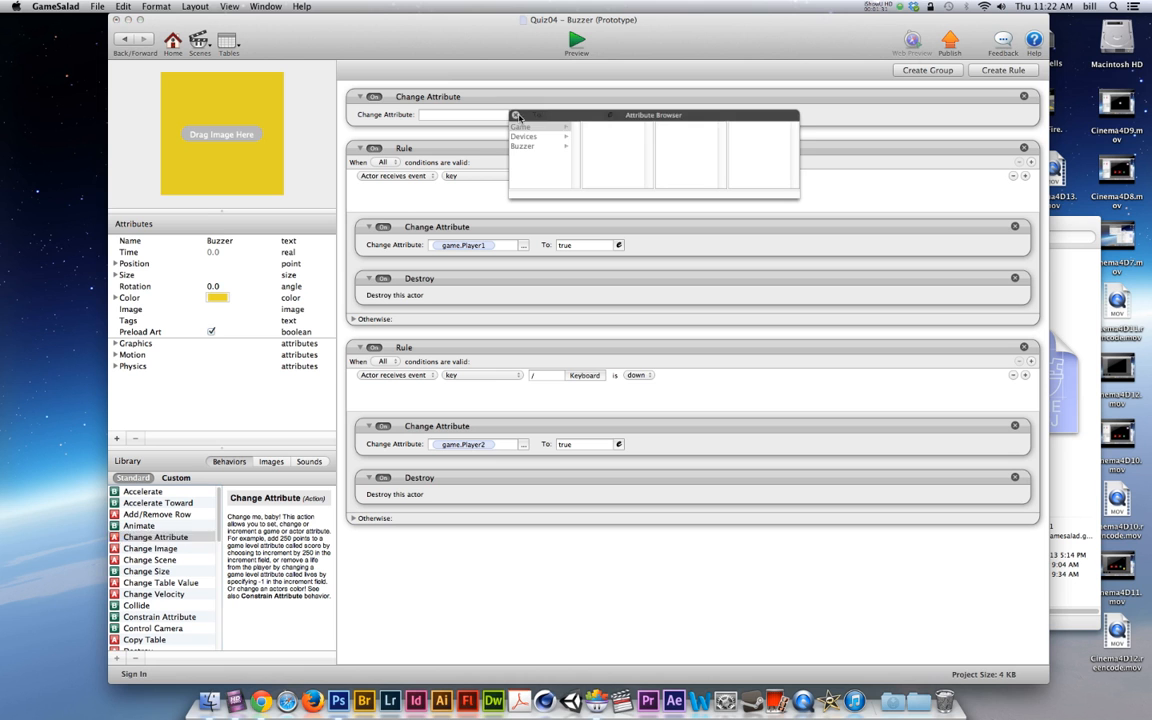
pyautogui.click(522, 127)
pyautogui.click(607, 176)
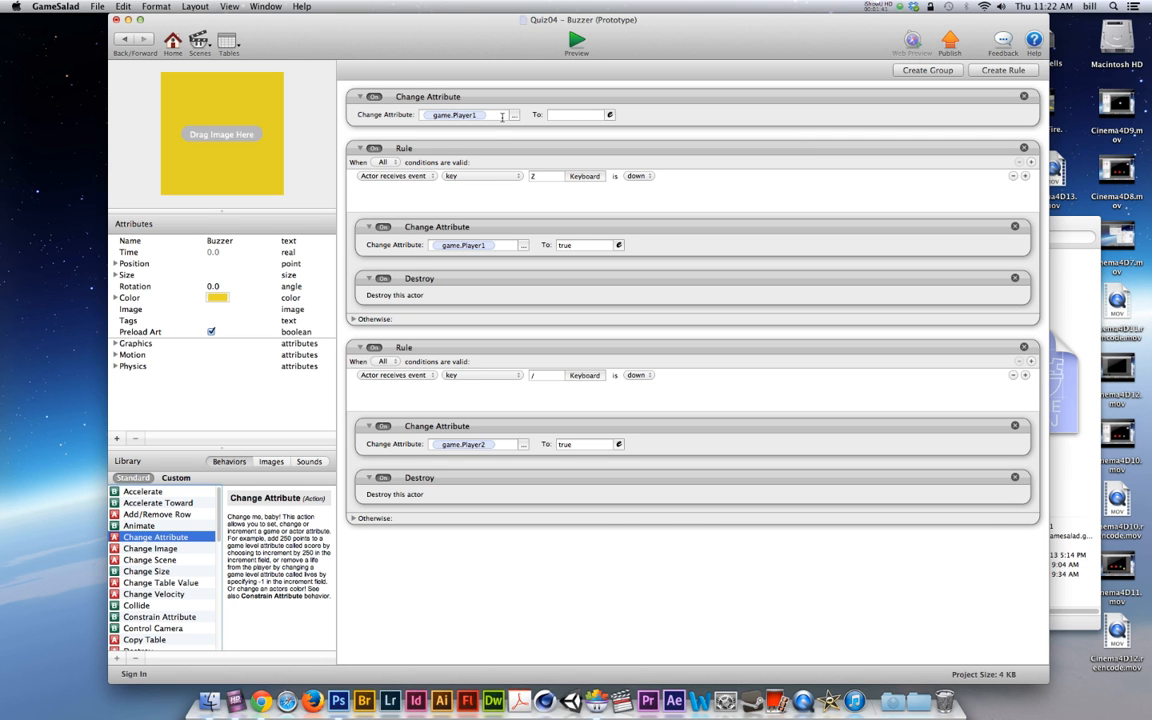
pyautogui.click(567, 116)
pyautogui.click(609, 115)
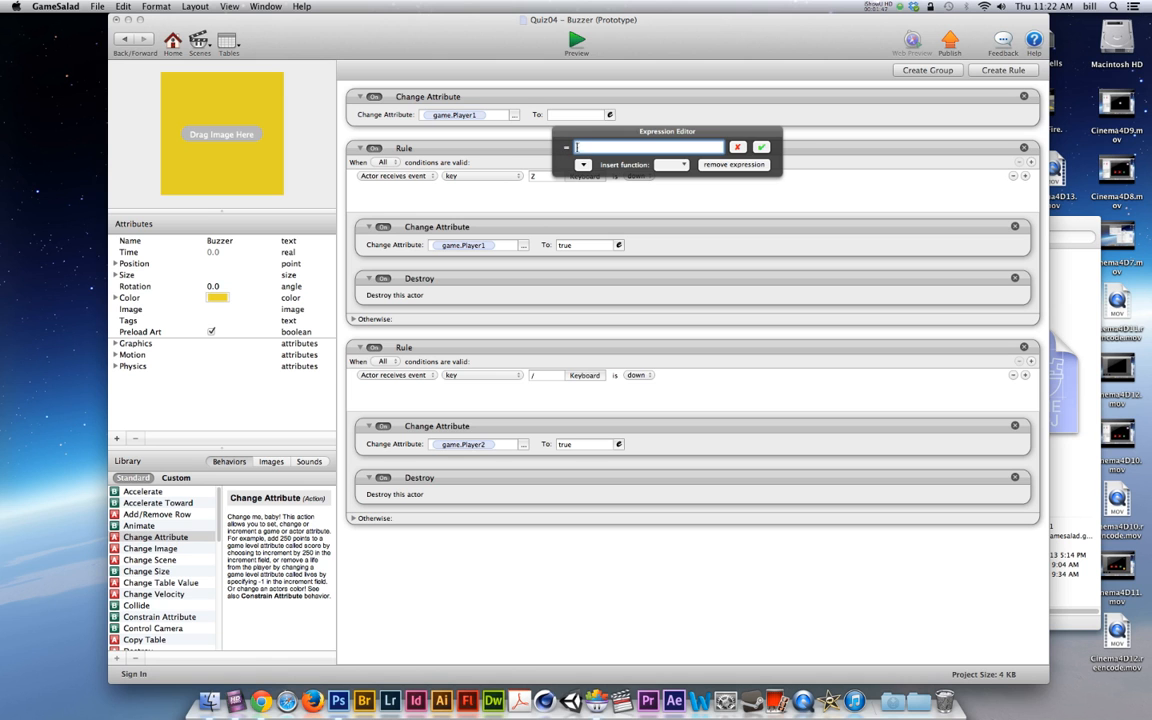
pyautogui.write('false')
pyautogui.press('Return')
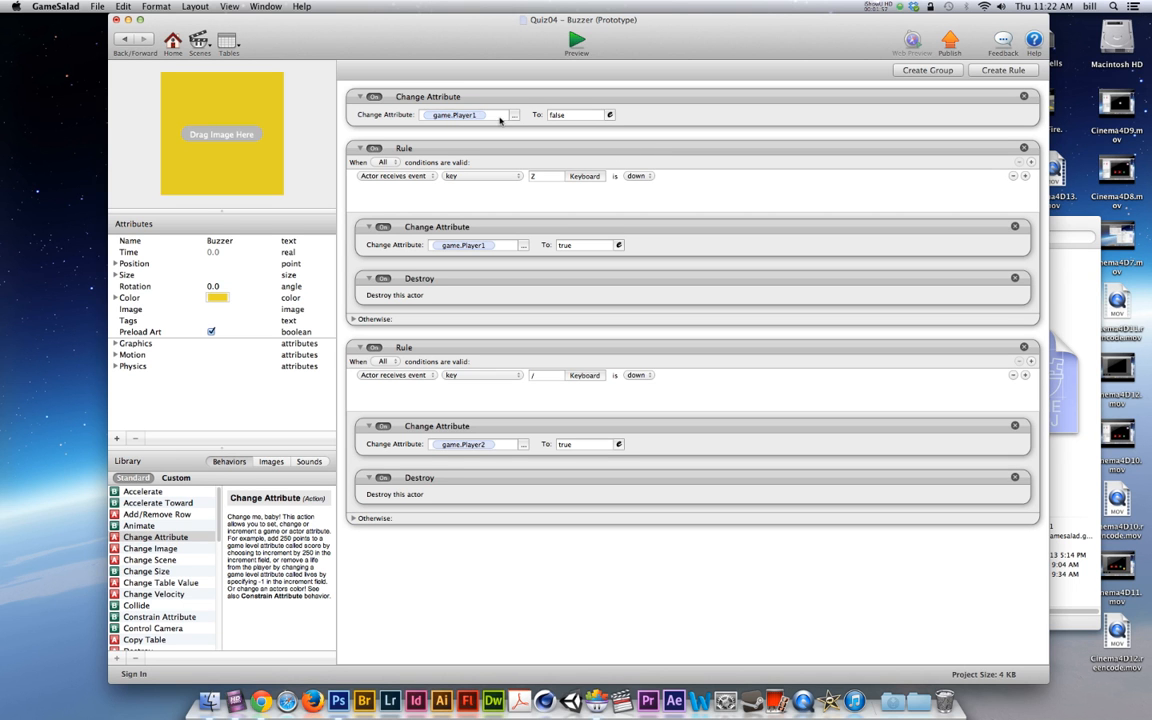
# Add a second Change Attribute behavior below the first one, setting game.Player2 to false
pyautogui.moveTo(158, 537); pyautogui.dragTo(533, 140)
pyautogui.click(514, 166)
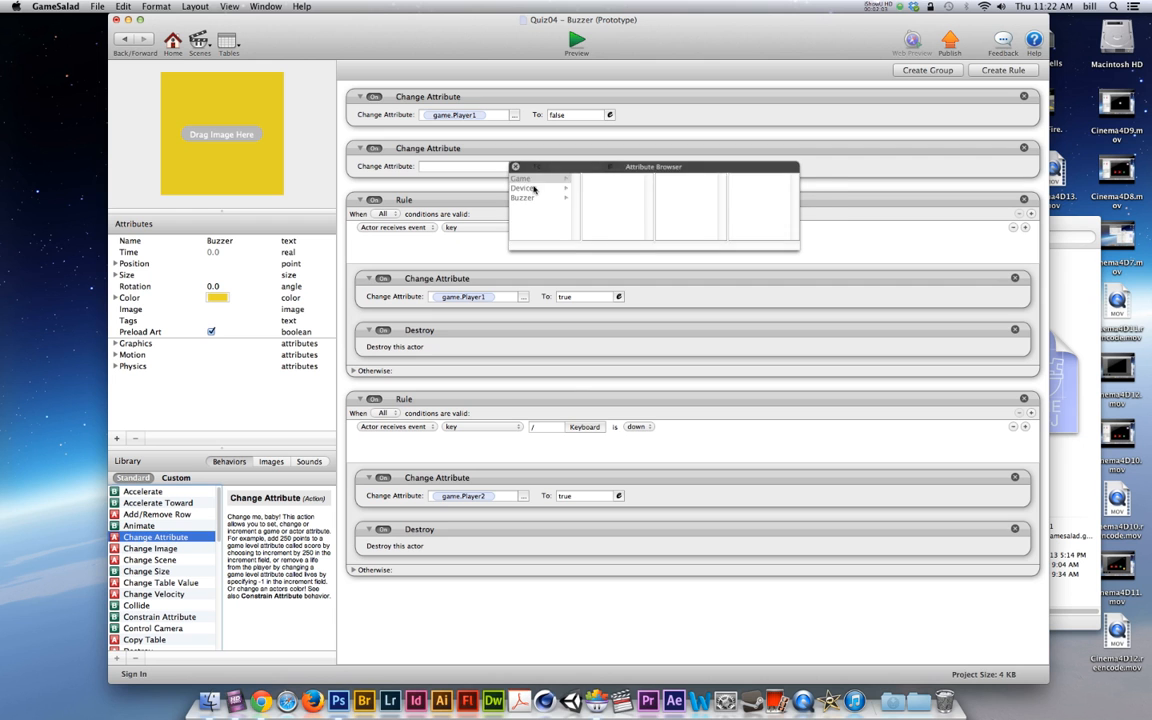
pyautogui.click(530, 179)
pyautogui.scroll(-1, 597, 224)
pyautogui.click(602, 236)
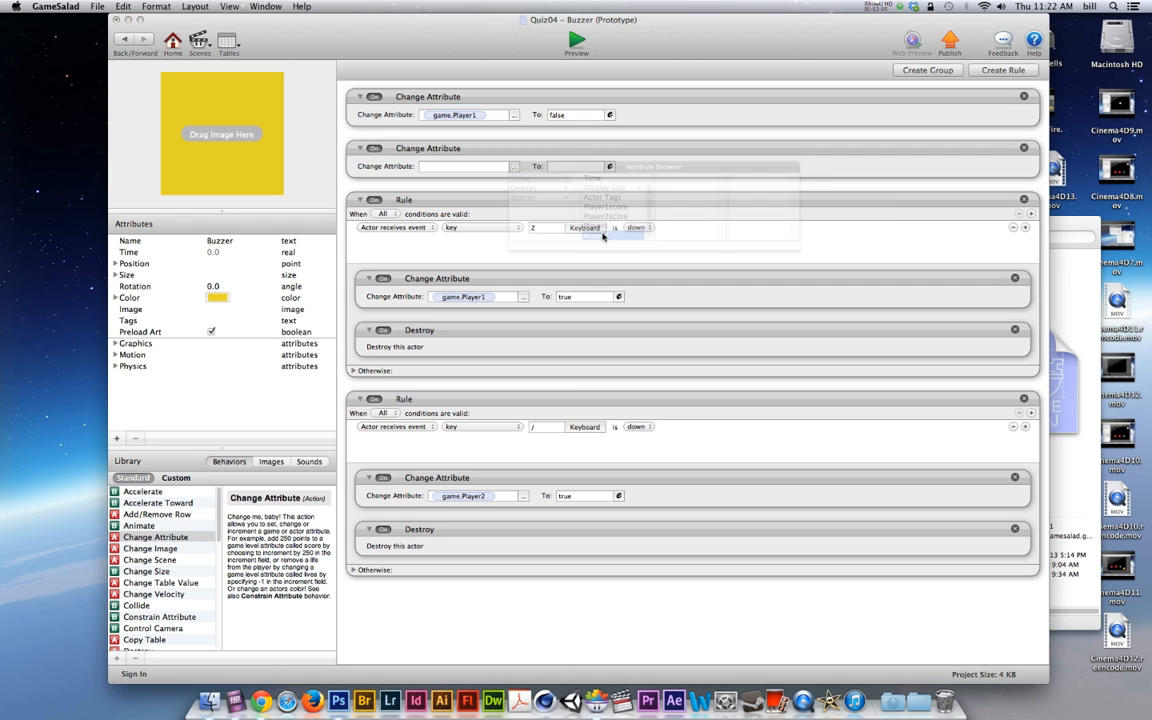
pyautogui.click(586, 167)
pyautogui.write('false')
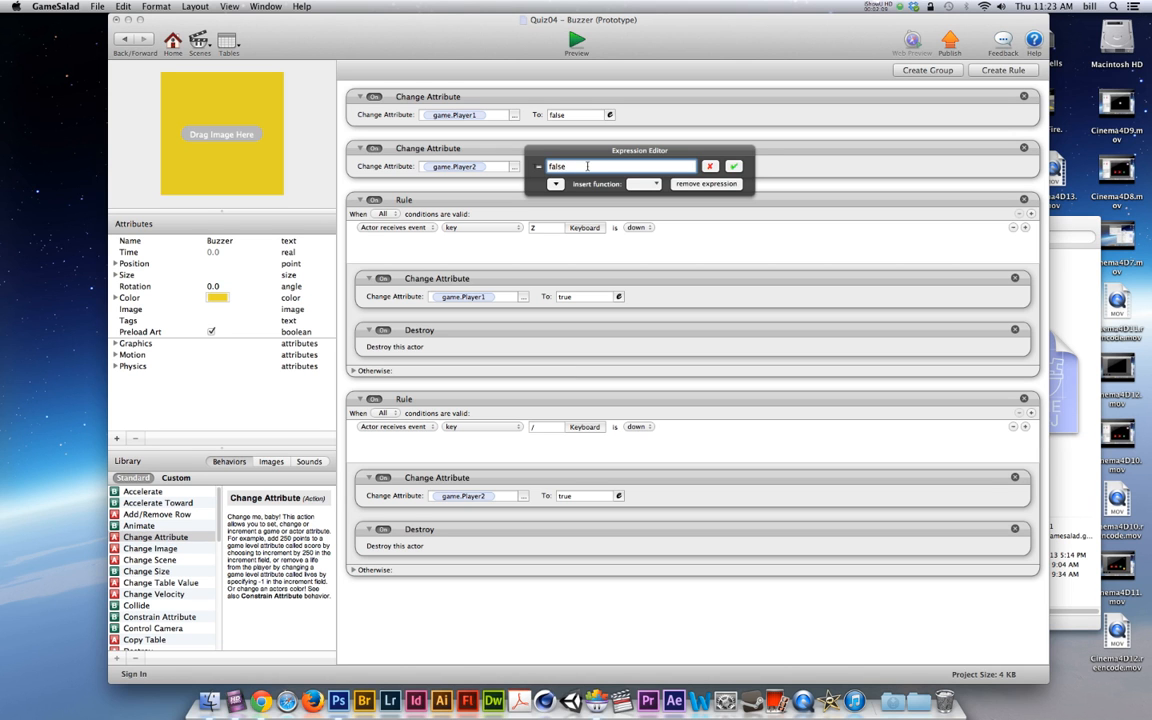
pyautogui.press('Return')
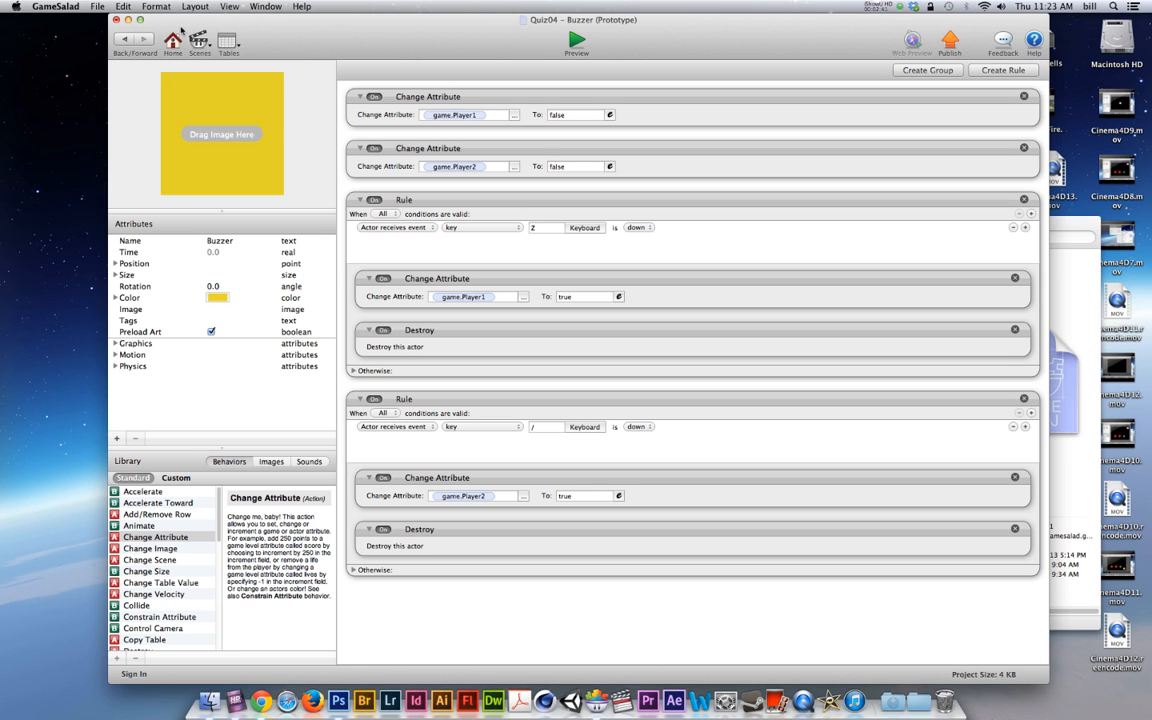
# Preview the Question1 scene and answer it with the green Correct square
pyautogui.click(199, 40)
pyautogui.click(240, 76)
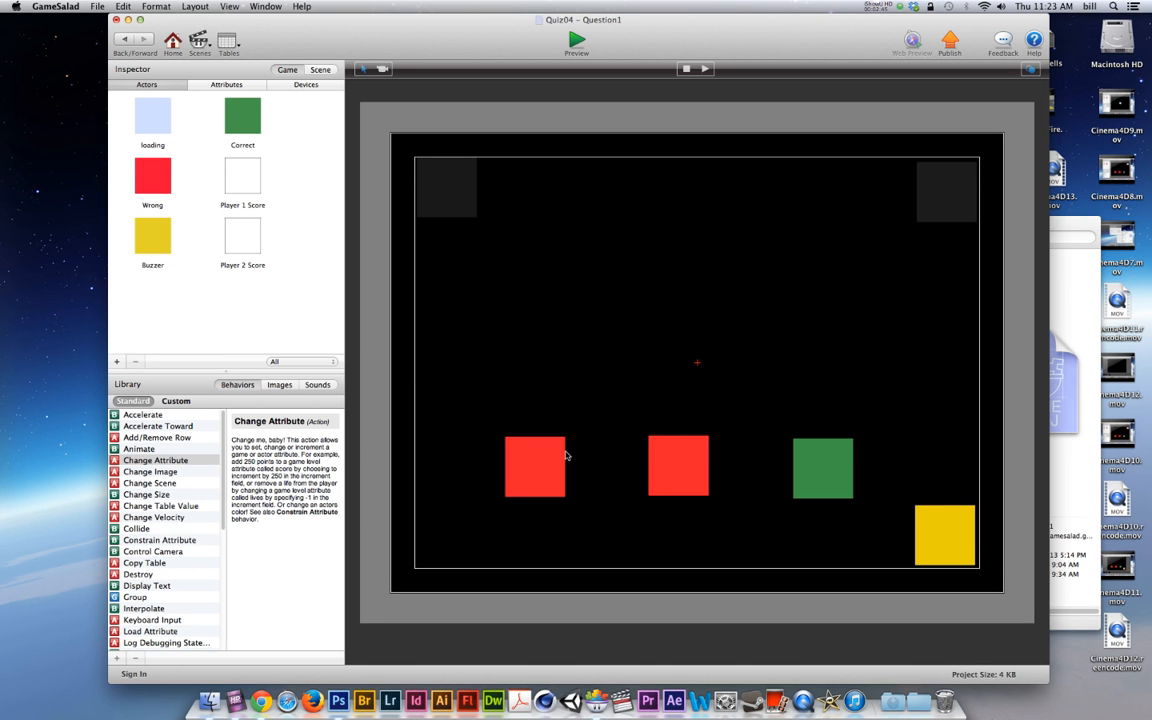
pyautogui.click(576, 41)
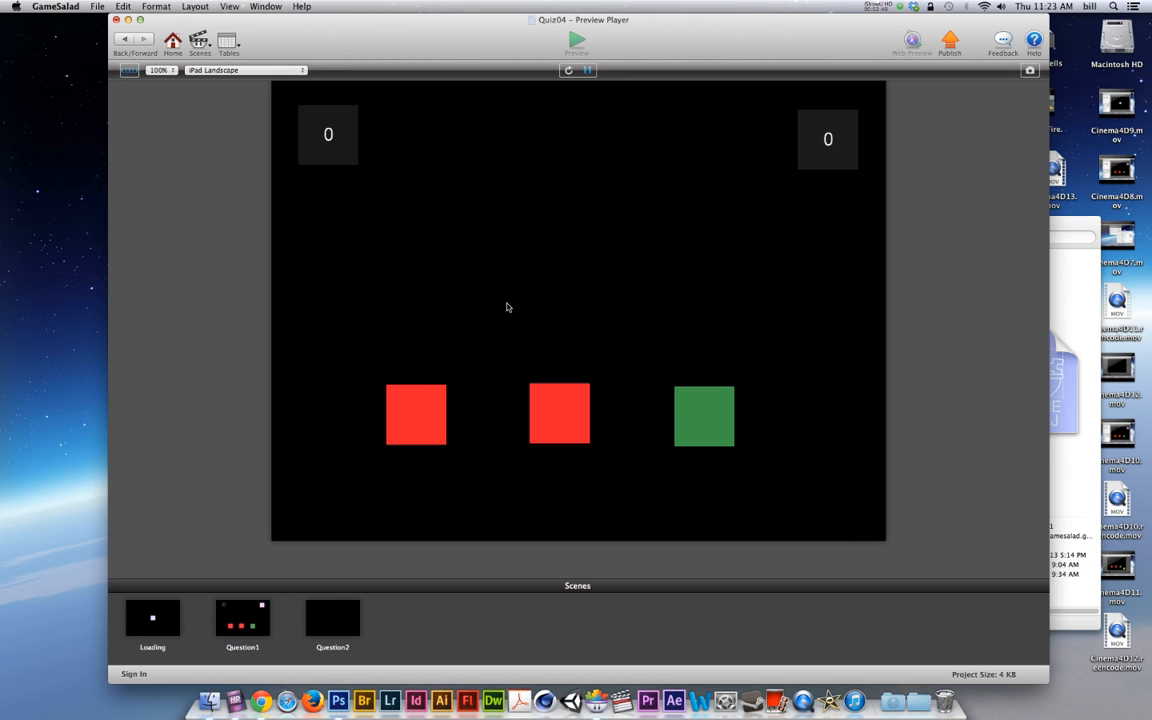
pyautogui.click(705, 415)
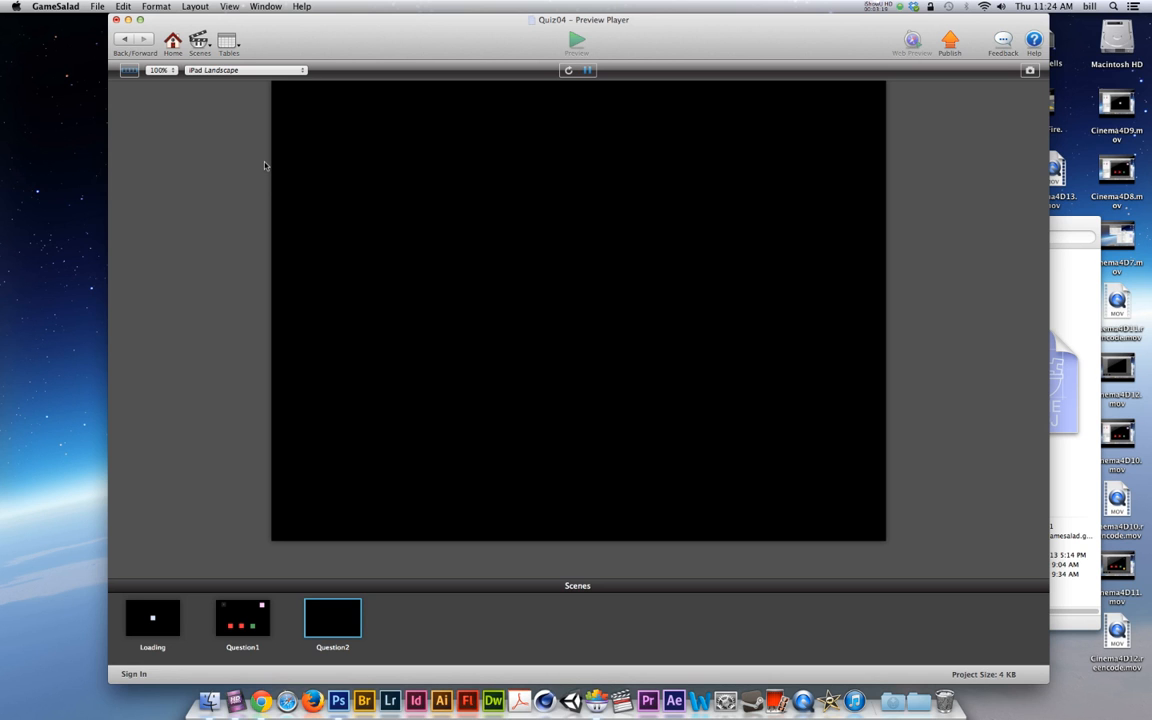
# Return to the project's scene overview and delete the empty Question2 scene
pyautogui.click(214, 54)
pyautogui.click(173, 43)
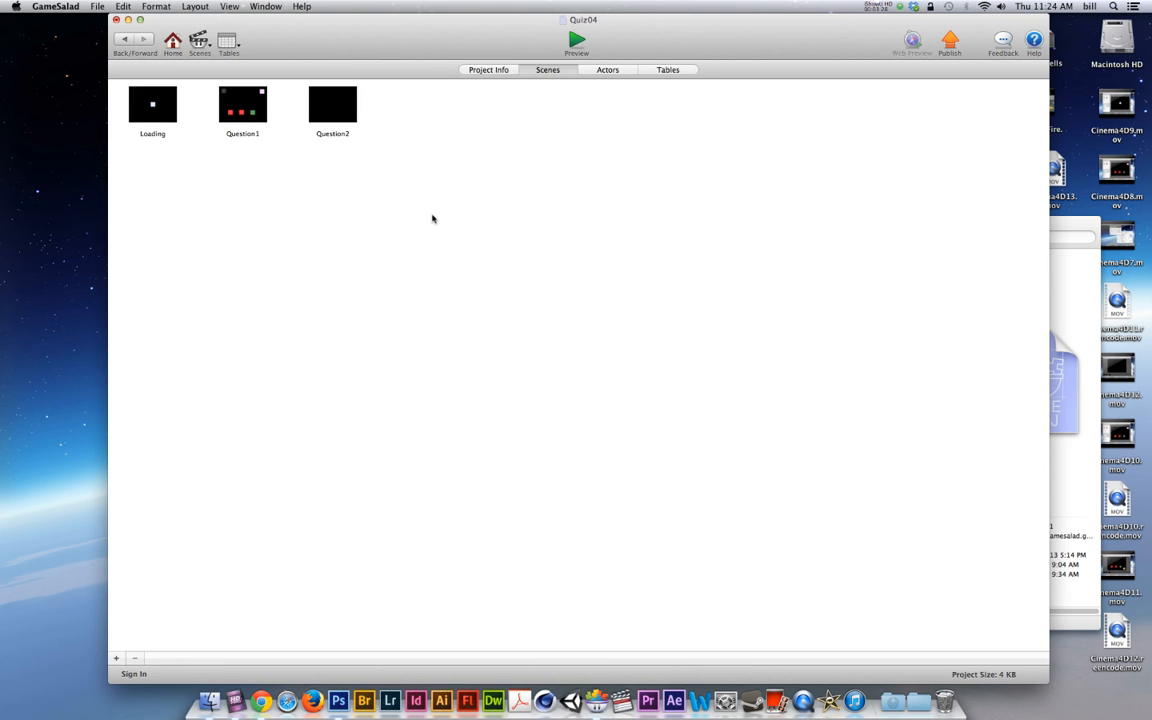
pyautogui.click(332, 108)
pyautogui.click(136, 659)
# Make two duplicates of the Question1 scene
pyautogui.click(244, 109)
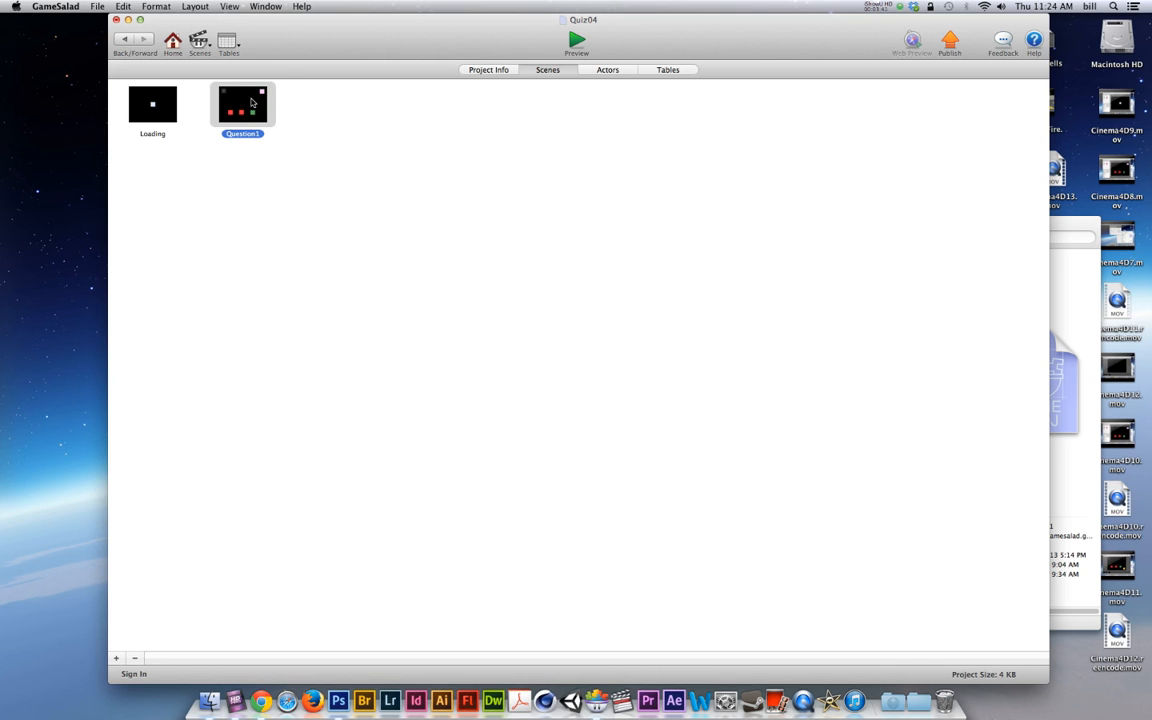
pyautogui.keyDown('alt'); pyautogui.moveTo(252, 102); pyautogui.dragTo(327, 105); pyautogui.keyUp('alt')
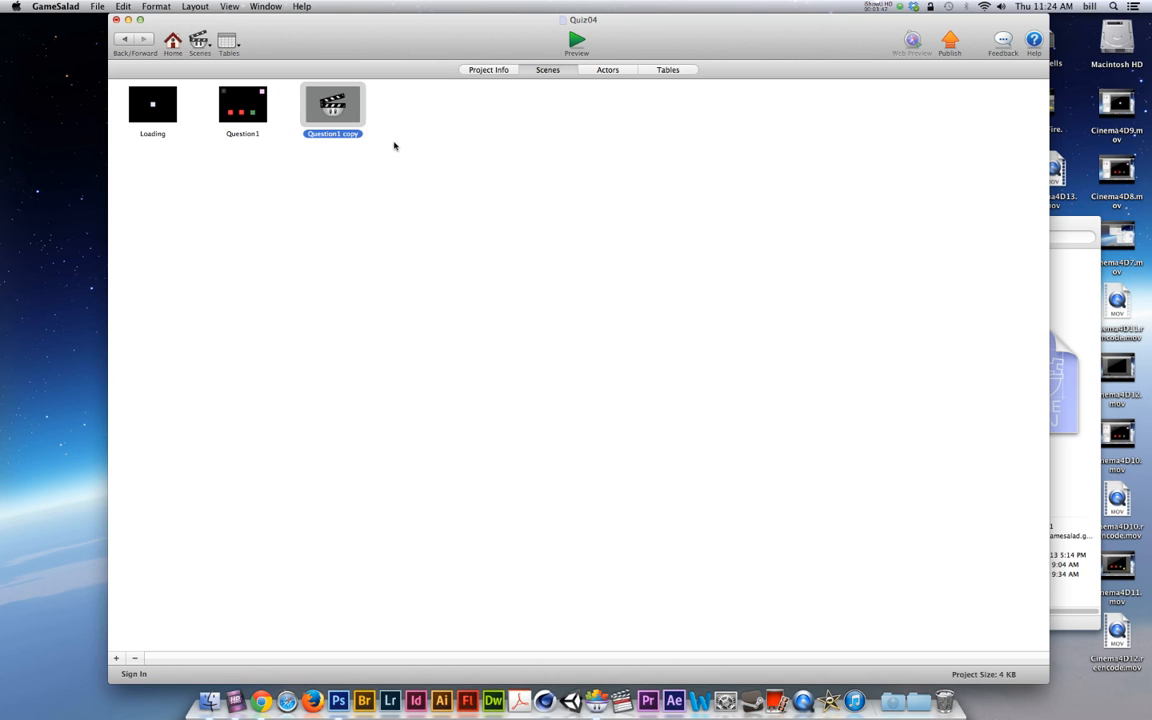
pyautogui.press('super+d')
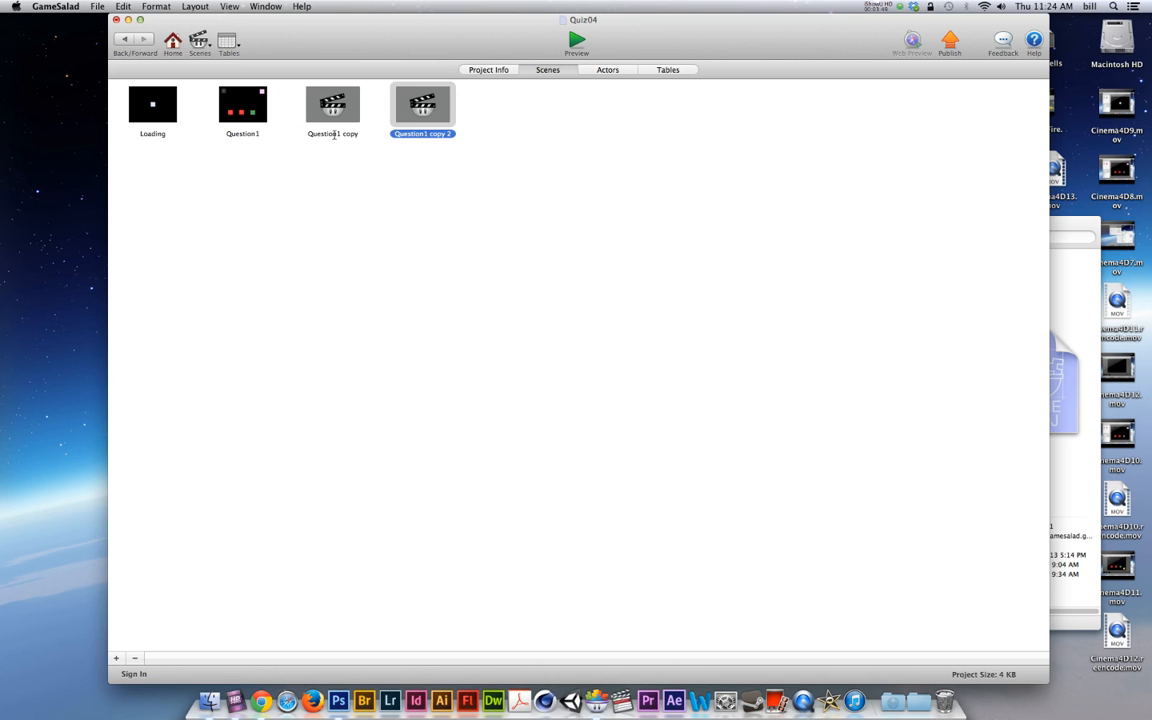
# Rename the two duplicated scenes Question2 and Question3
pyautogui.doubleClick(336, 134)
pyautogui.write('Question')
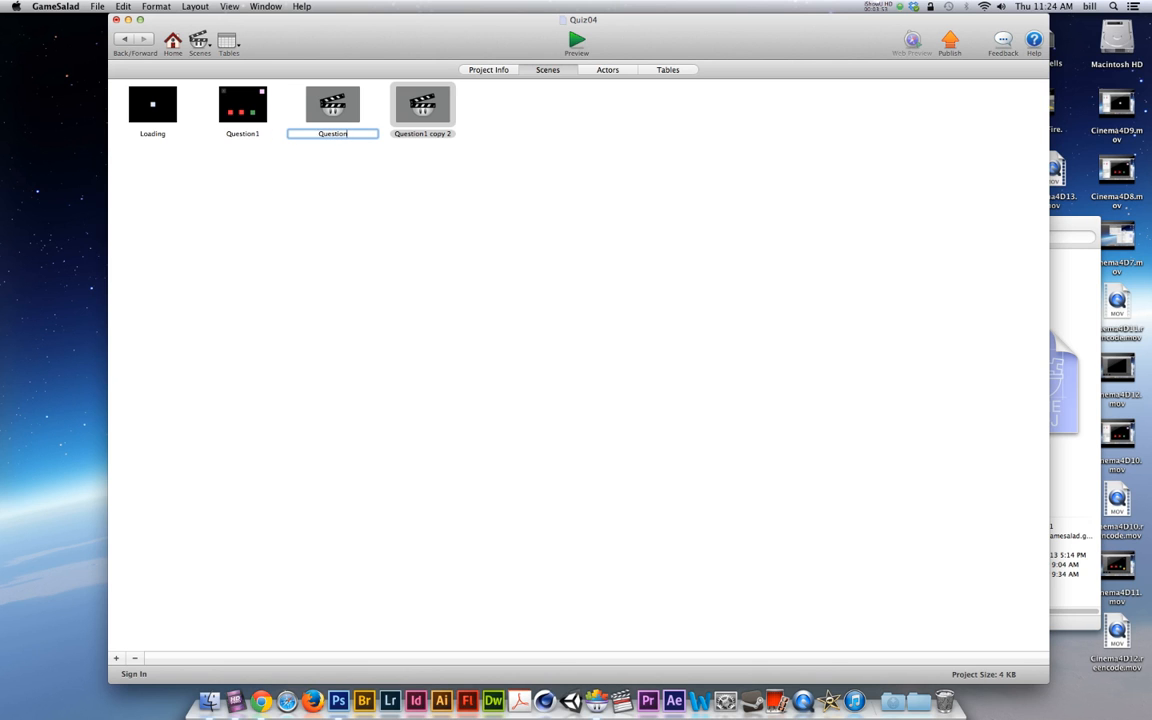
pyautogui.write('2')
pyautogui.doubleClick(405, 133)
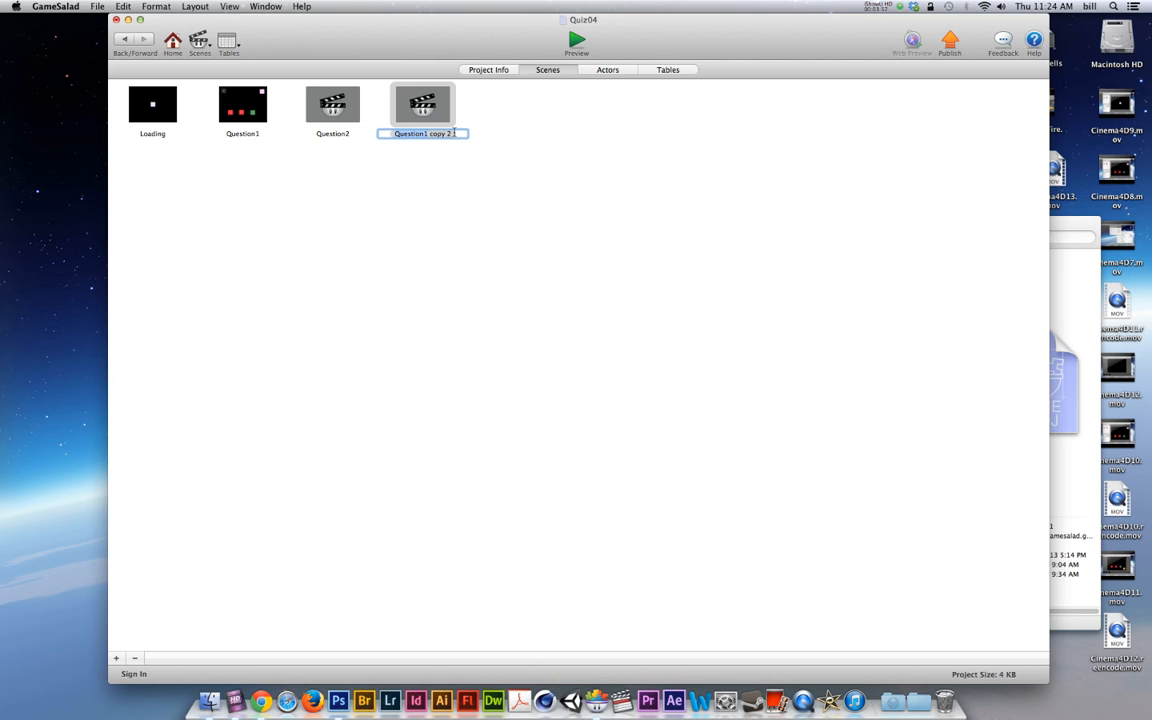
pyautogui.write('Question3')
# In the Question1 scene, swap the green Correct square with the leftmost red Wrong square
pyautogui.click(231, 101)
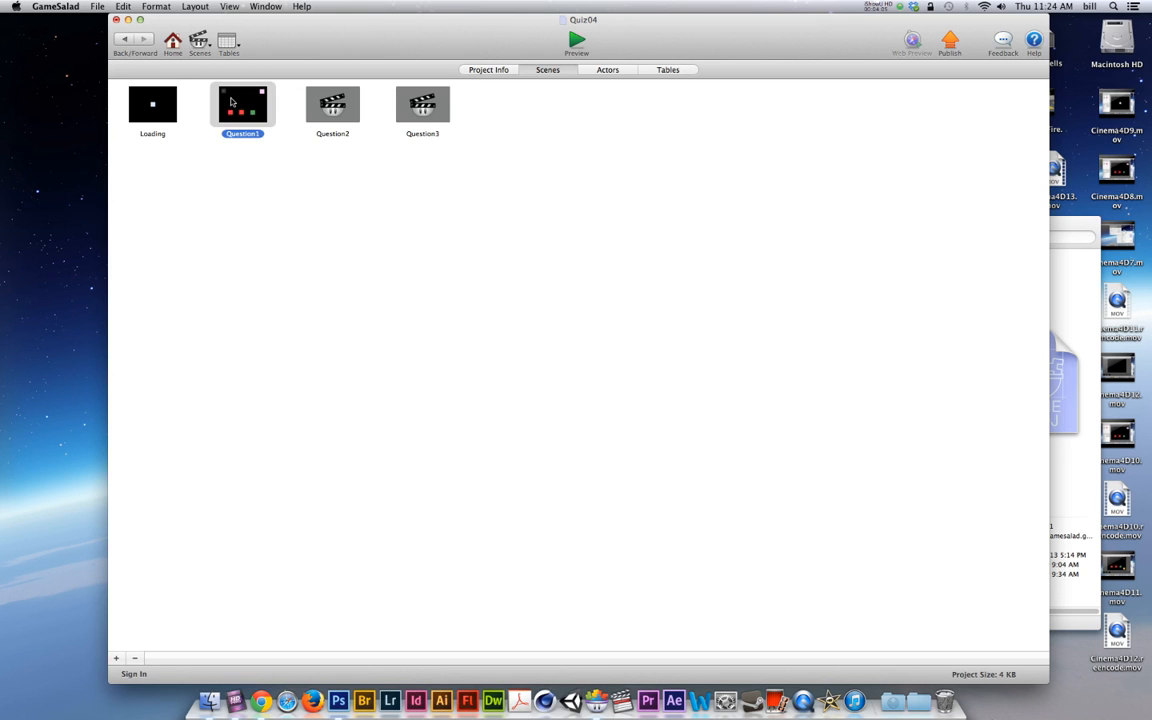
pyautogui.doubleClick(231, 101)
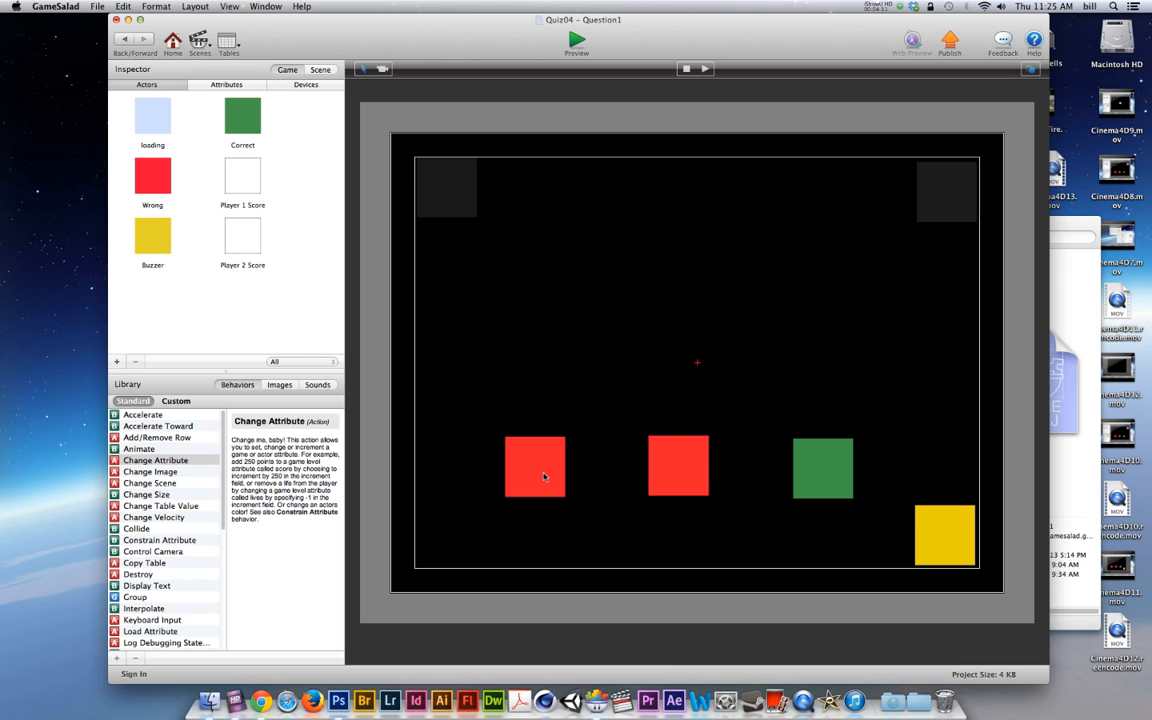
pyautogui.moveTo(544, 477); pyautogui.dragTo(892, 421)
pyautogui.moveTo(822, 467); pyautogui.dragTo(536, 463)
pyautogui.click(872, 433)
pyautogui.click(537, 466)
pyautogui.moveTo(872, 430); pyautogui.dragTo(823, 478)
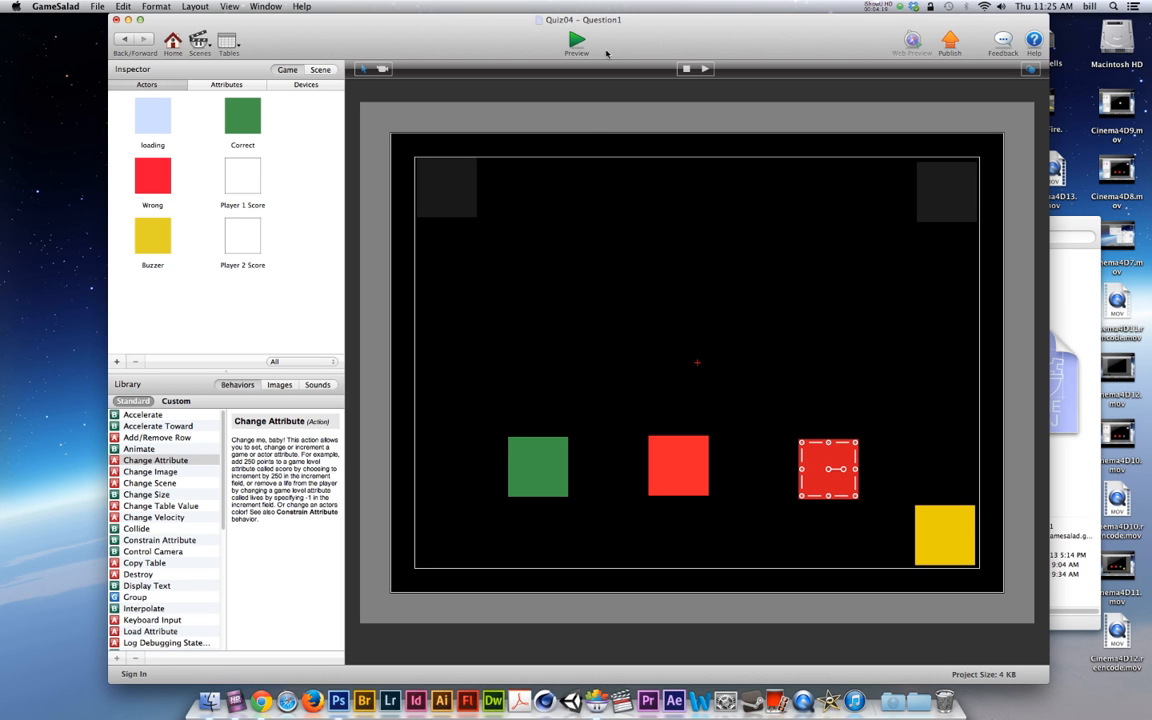
pyautogui.moveTo(537, 466); pyautogui.dragTo(542, 466)
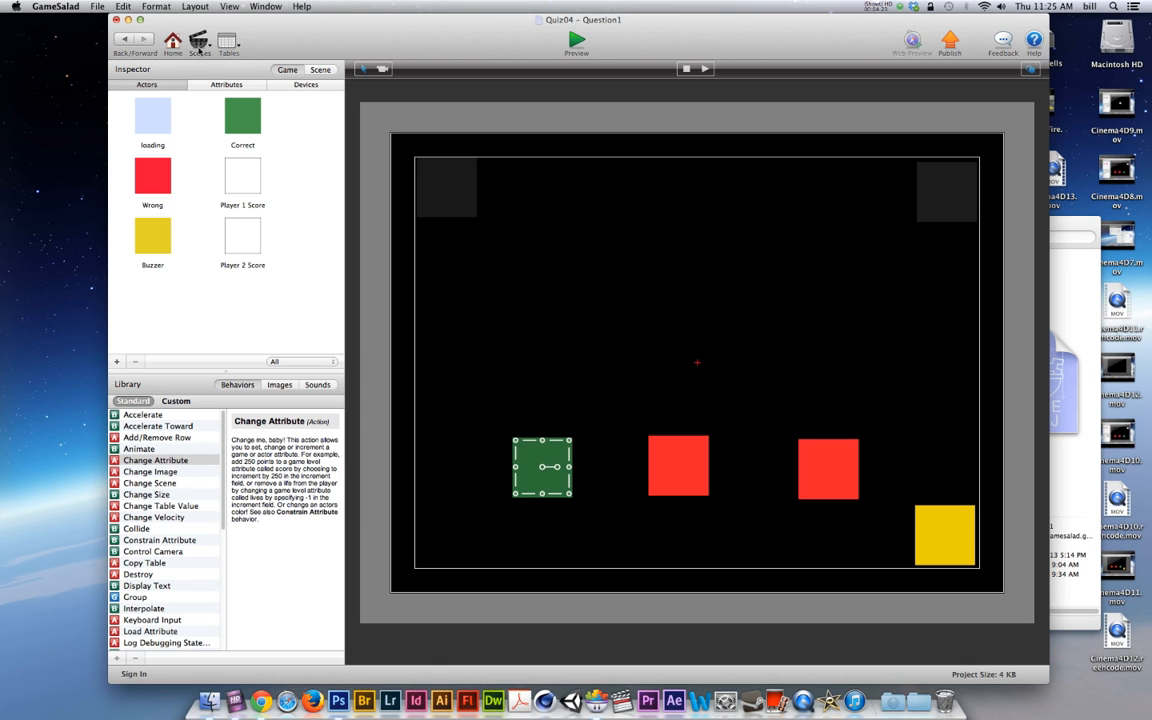
# In the Question2 scene, swap the green Correct square with the middle red Wrong square
pyautogui.click(199, 42)
pyautogui.click(213, 103)
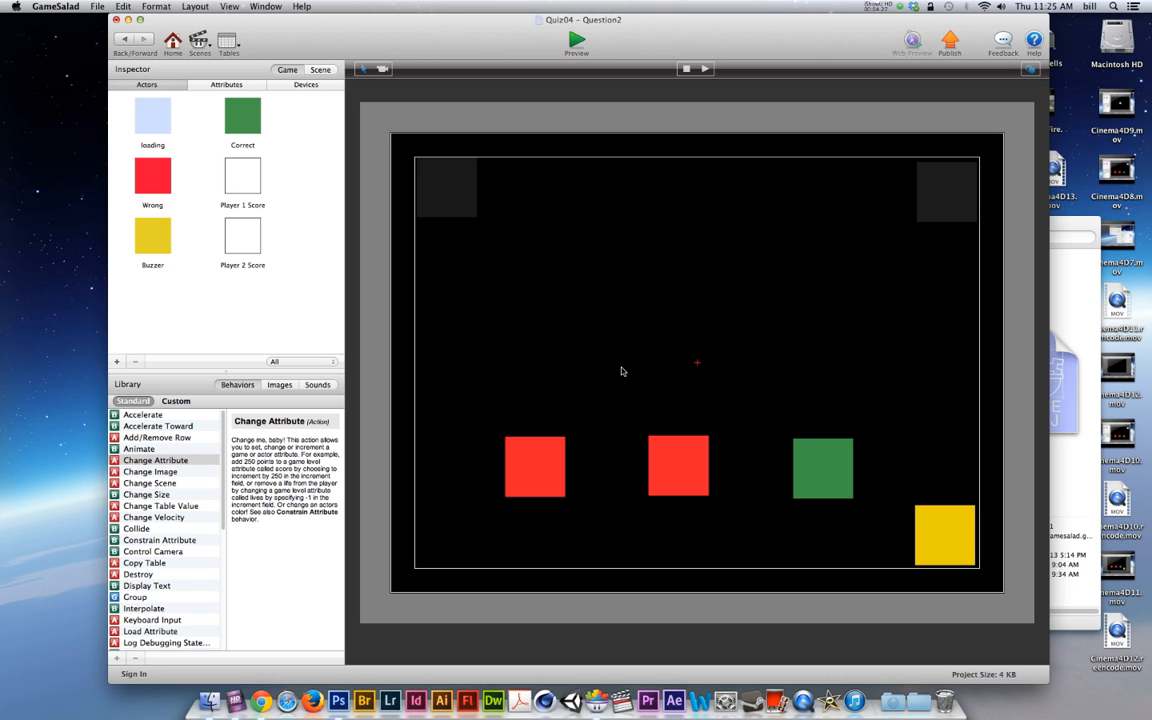
pyautogui.moveTo(686, 444); pyautogui.dragTo(880, 390)
pyautogui.moveTo(827, 460); pyautogui.dragTo(692, 458)
pyautogui.moveTo(848, 424); pyautogui.dragTo(816, 476)
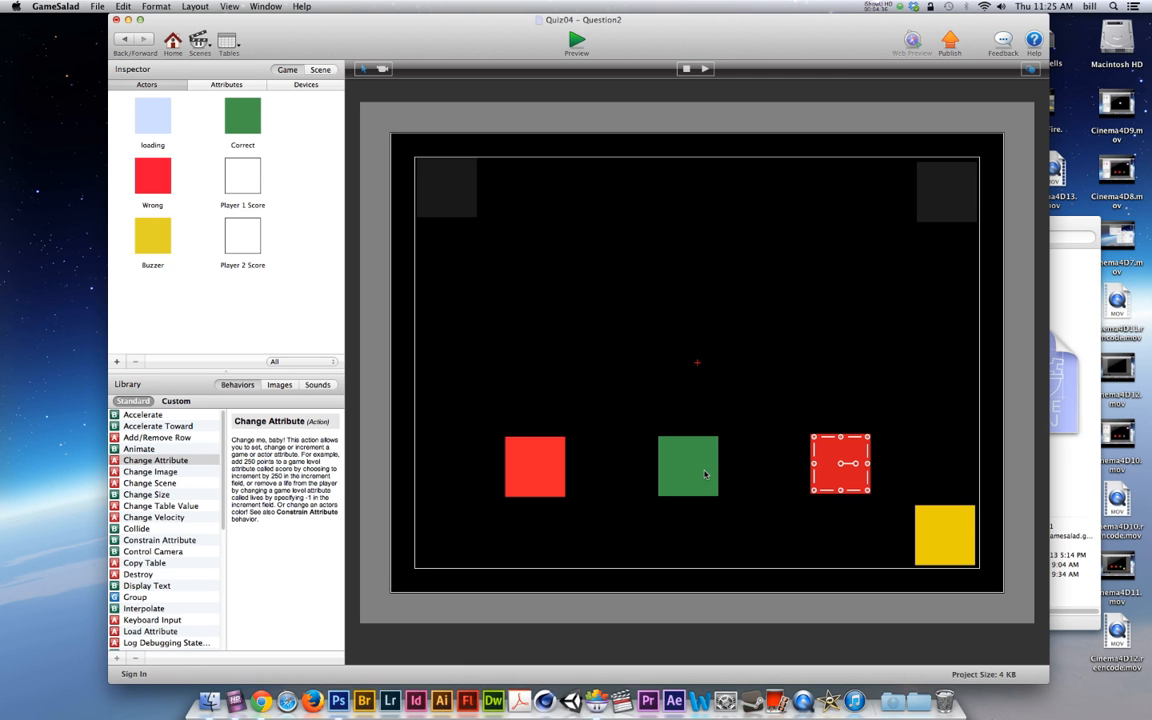
pyautogui.moveTo(826, 455); pyautogui.dragTo(826, 459)
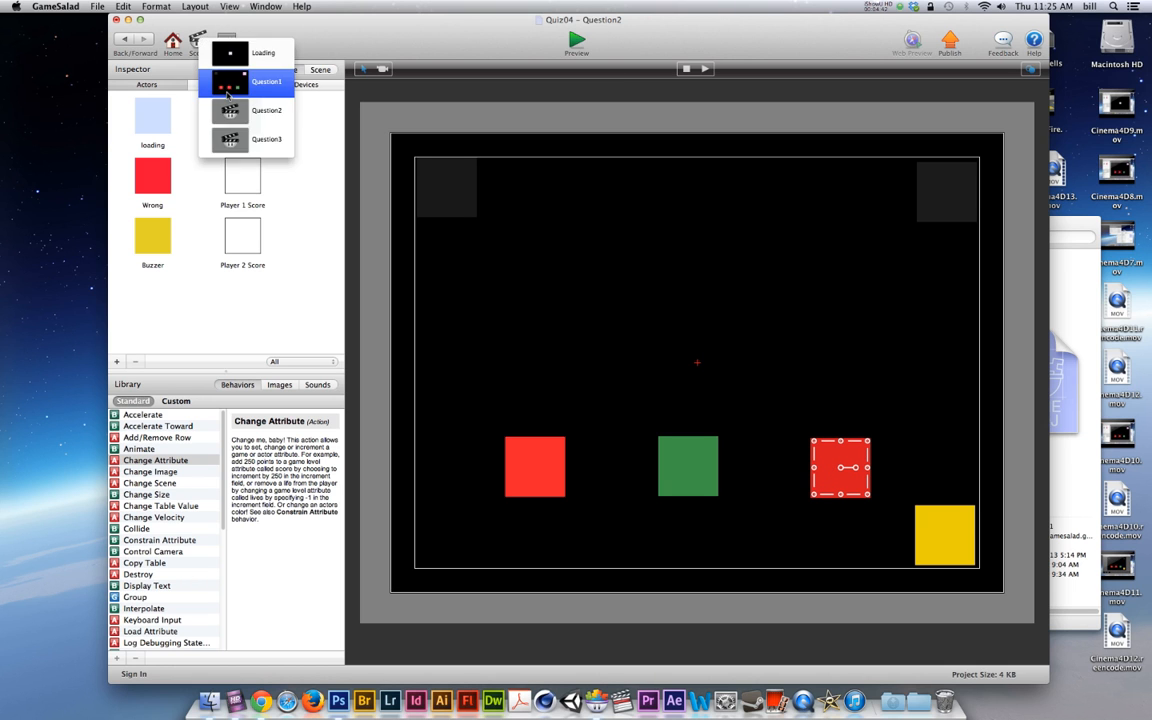
# Open Question3, preview the quiz from the Loading scene, and answer Question1 correctly, Question2 wrongly and Question3 correctly
pyautogui.click(199, 40)
pyautogui.click(272, 142)
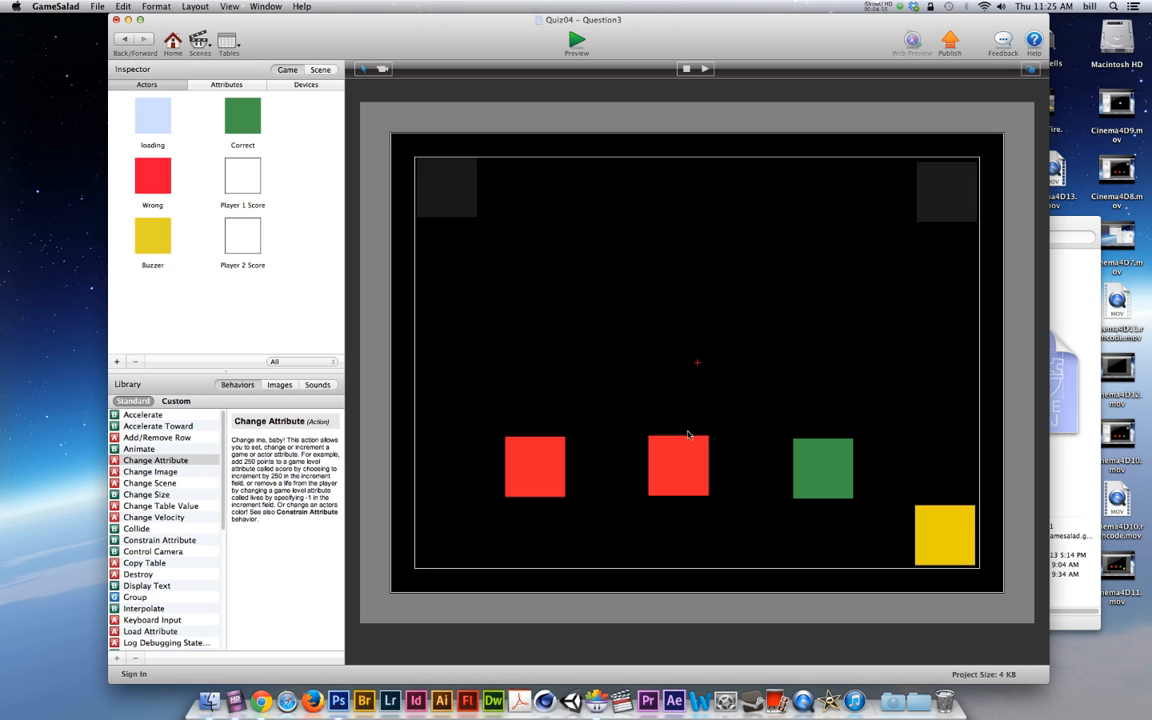
pyautogui.click(575, 43)
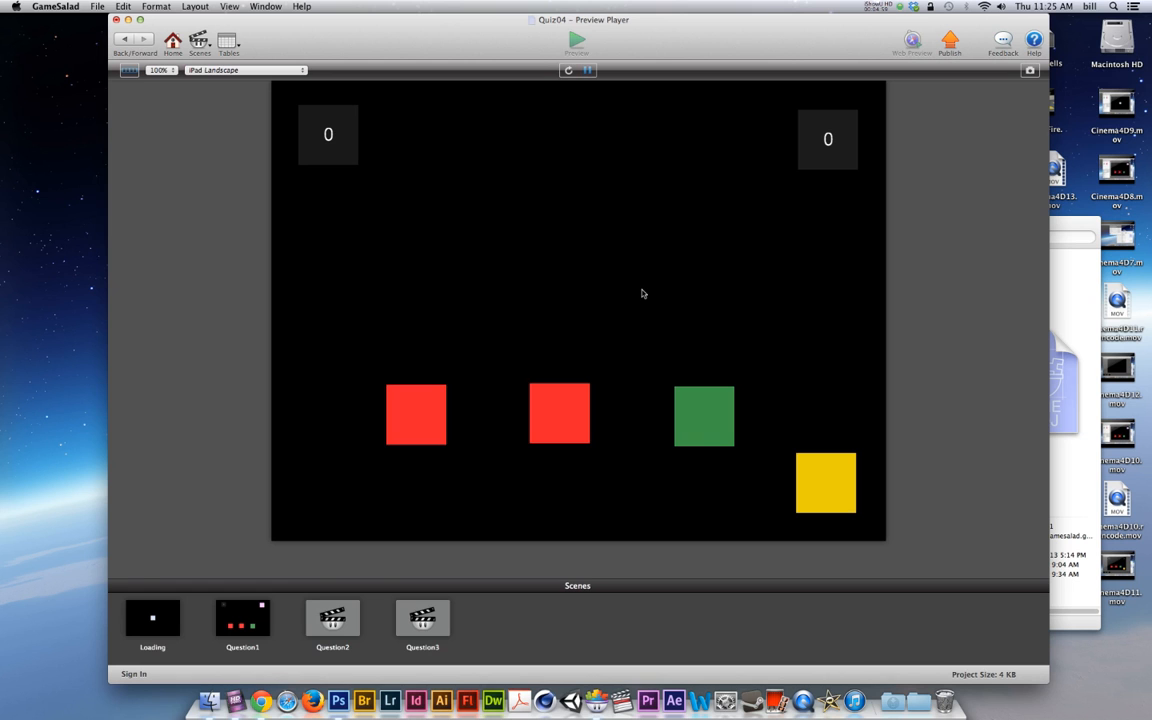
pyautogui.click(153, 620)
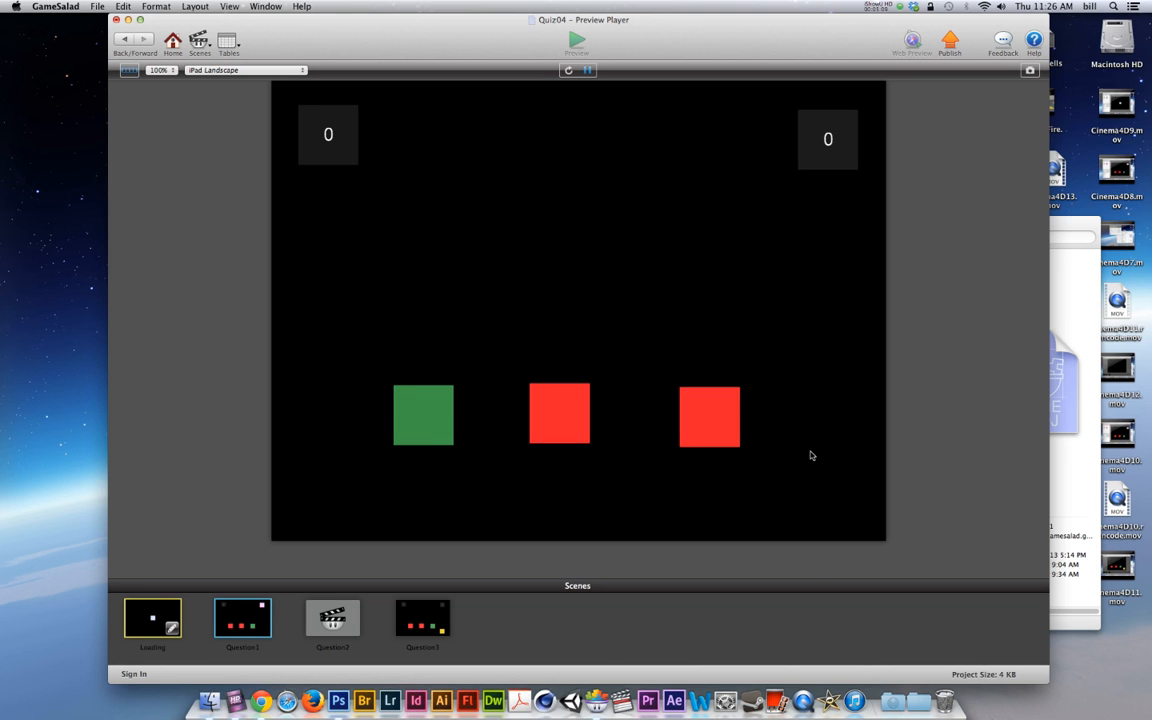
pyautogui.click(432, 418)
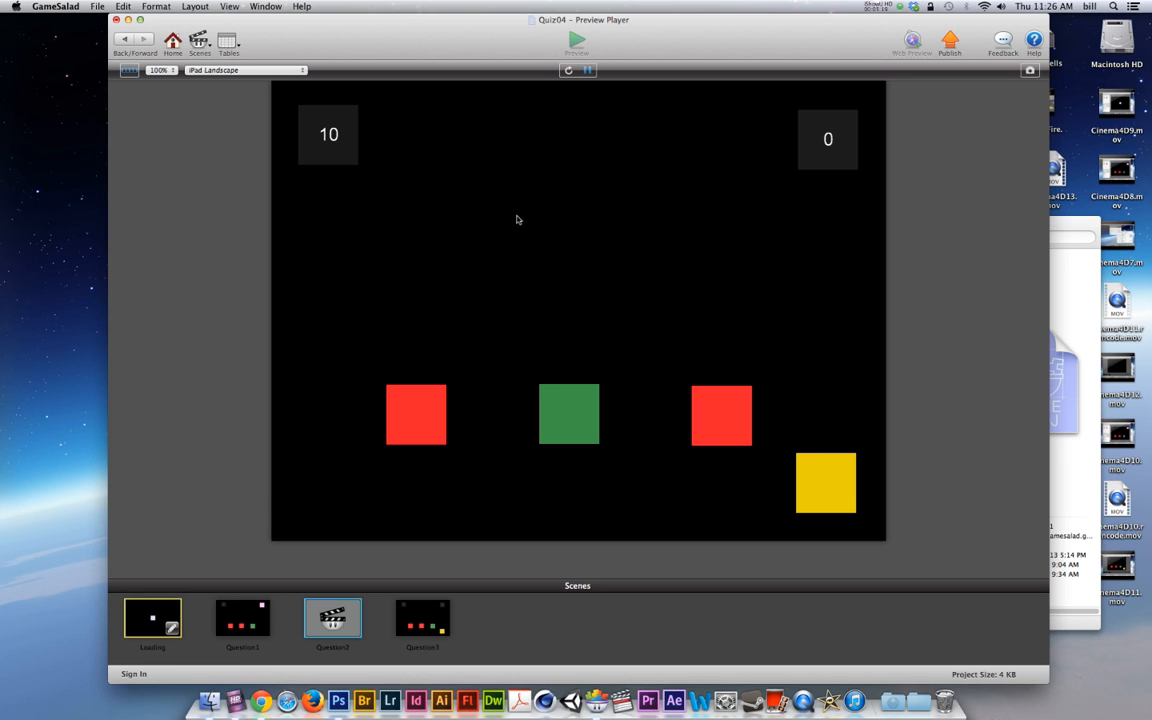
pyautogui.click(727, 418)
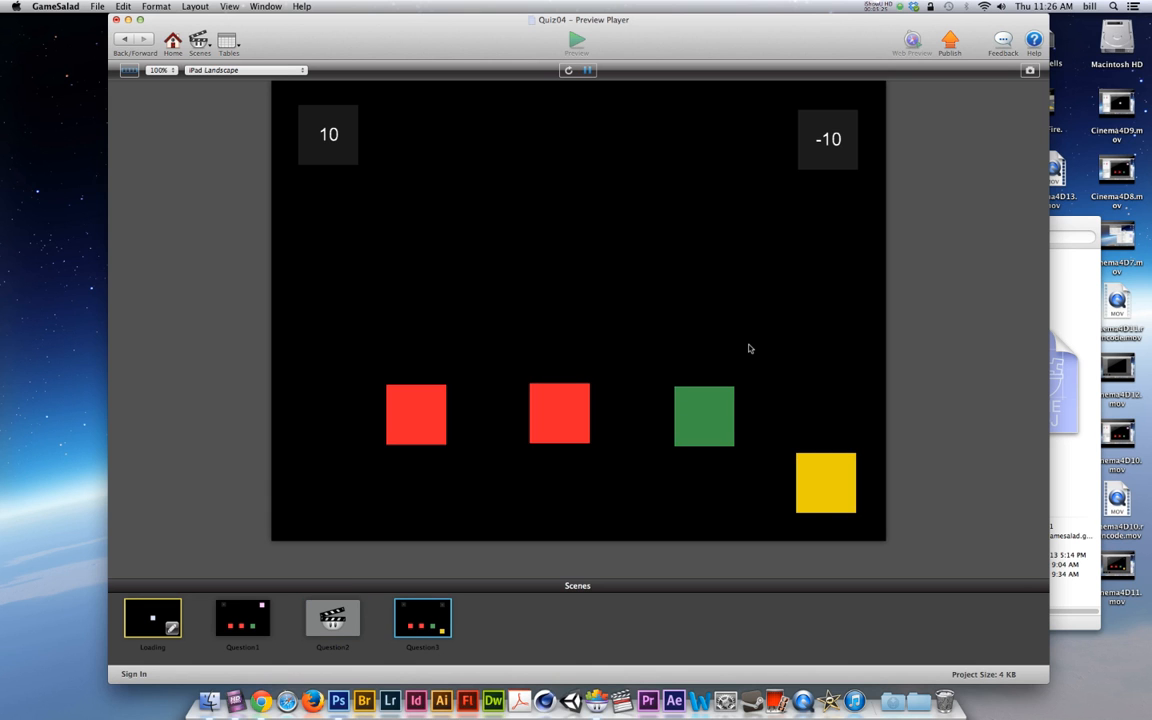
pyautogui.click(718, 410)
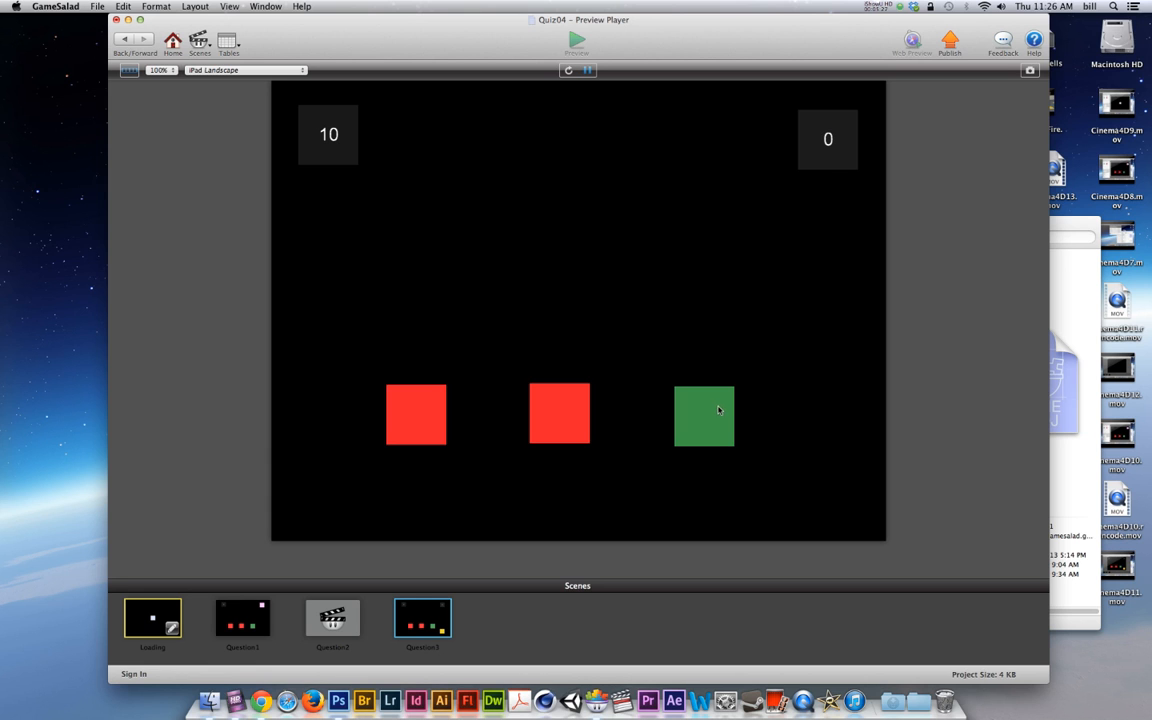